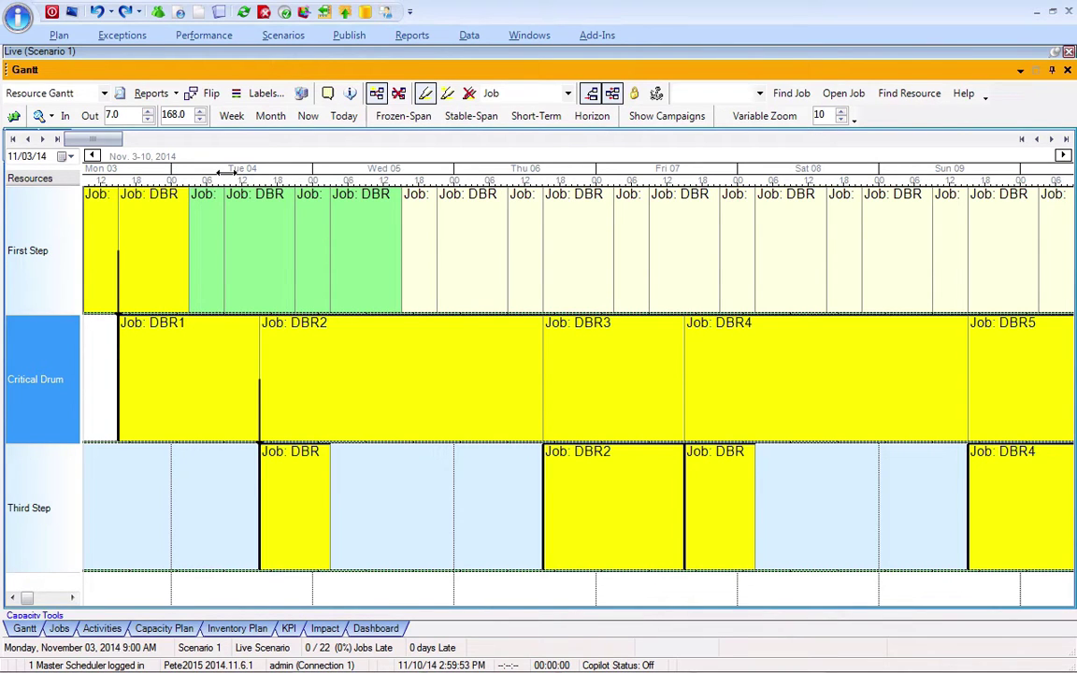
# - Zoom the Gantt timescale out from Nov 3-10 to a wider date range
pyautogui.moveTo(226, 172); pyautogui.dragTo(308, 182)
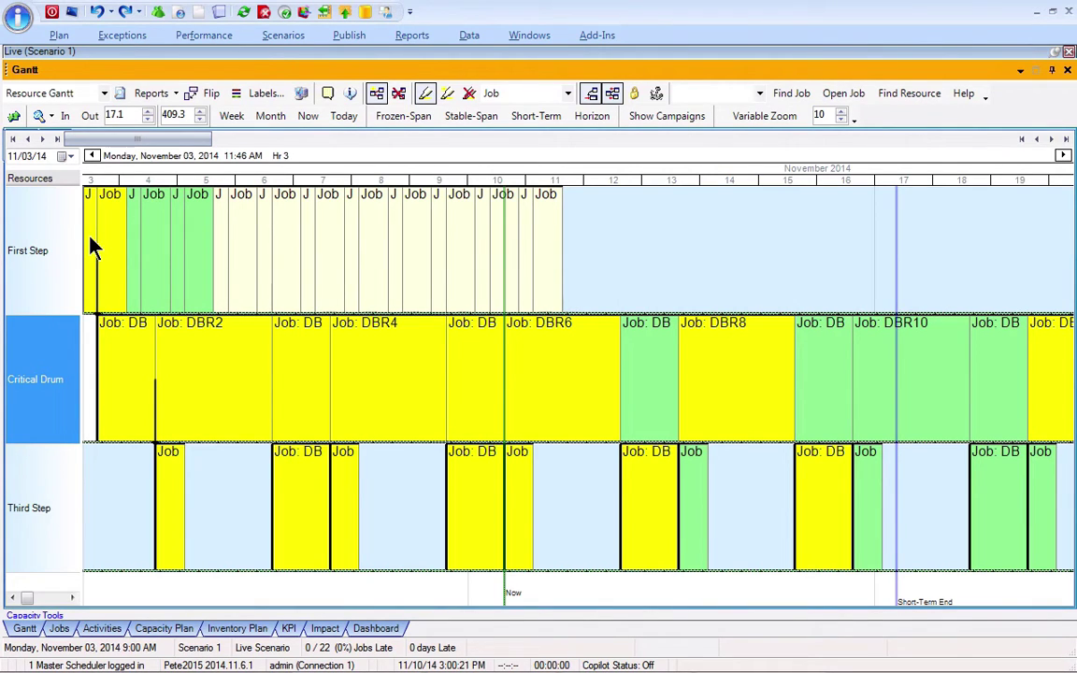
# - Delay the first First Step job, leaving 8 of 22 jobs late
pyautogui.moveTo(92, 245); pyautogui.dragTo(120, 240)
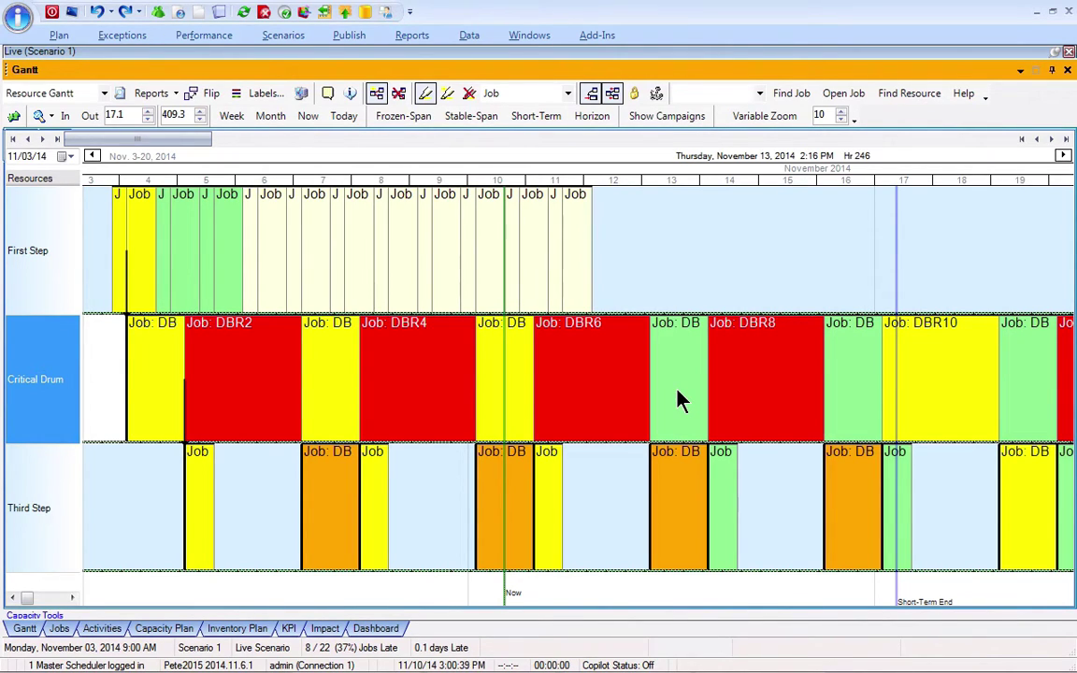
# - Undo the job delay to restore 0 of 22 jobs late
pyautogui.click(97, 12)
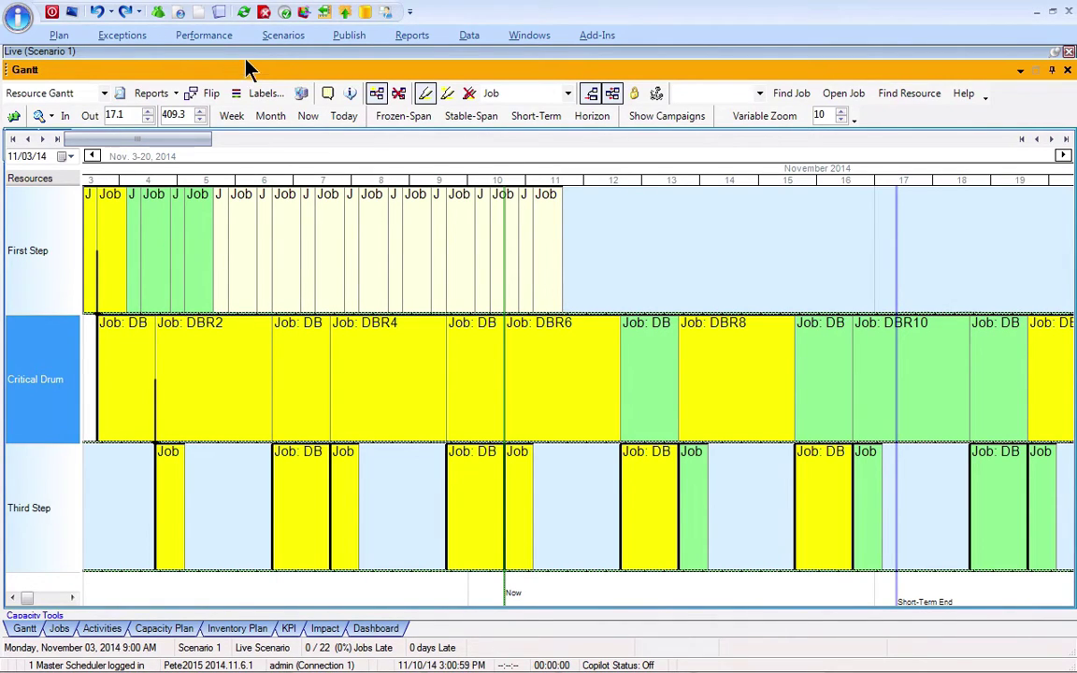
# - Copy the current live scenario to new What-If Scenario 20
pyautogui.click(284, 41)
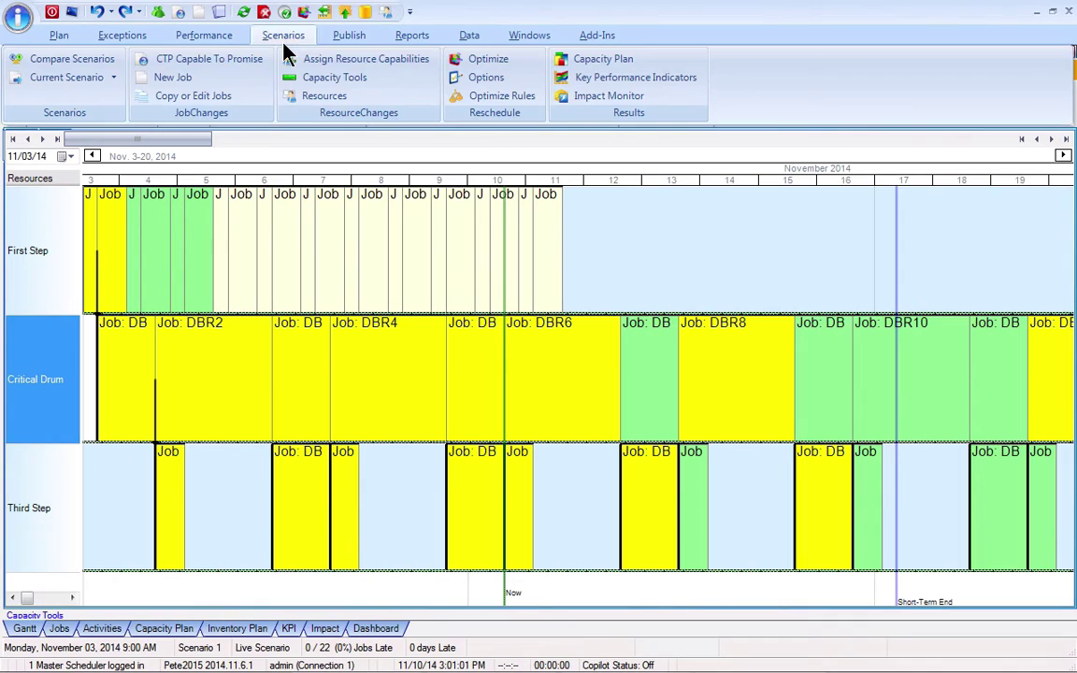
pyautogui.click(84, 78)
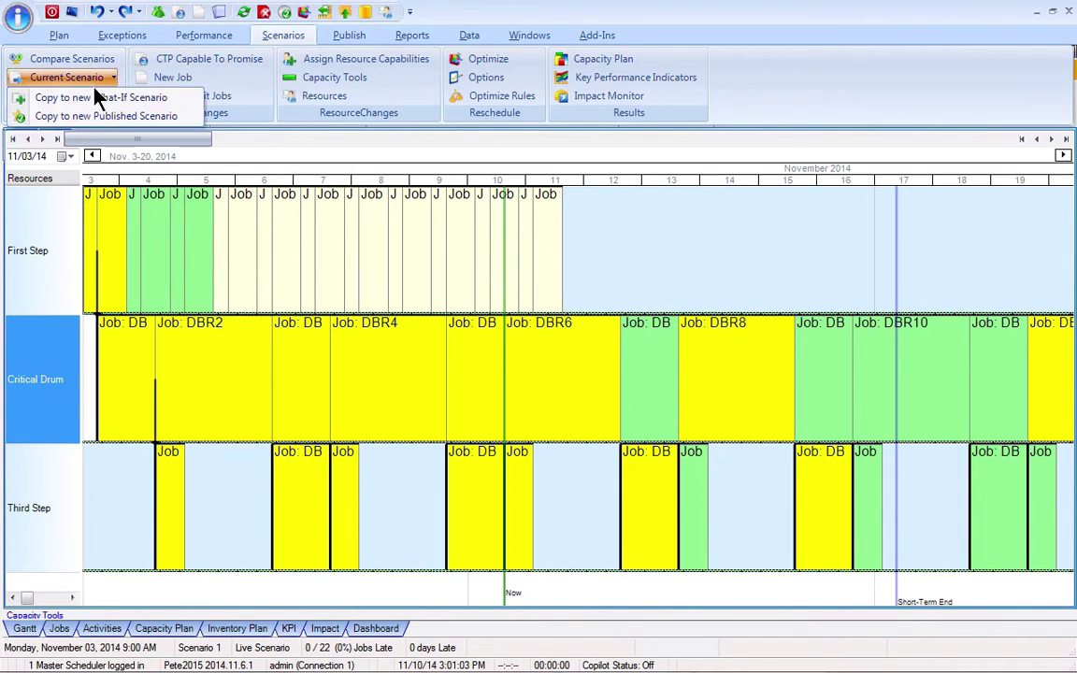
pyautogui.click(95, 99)
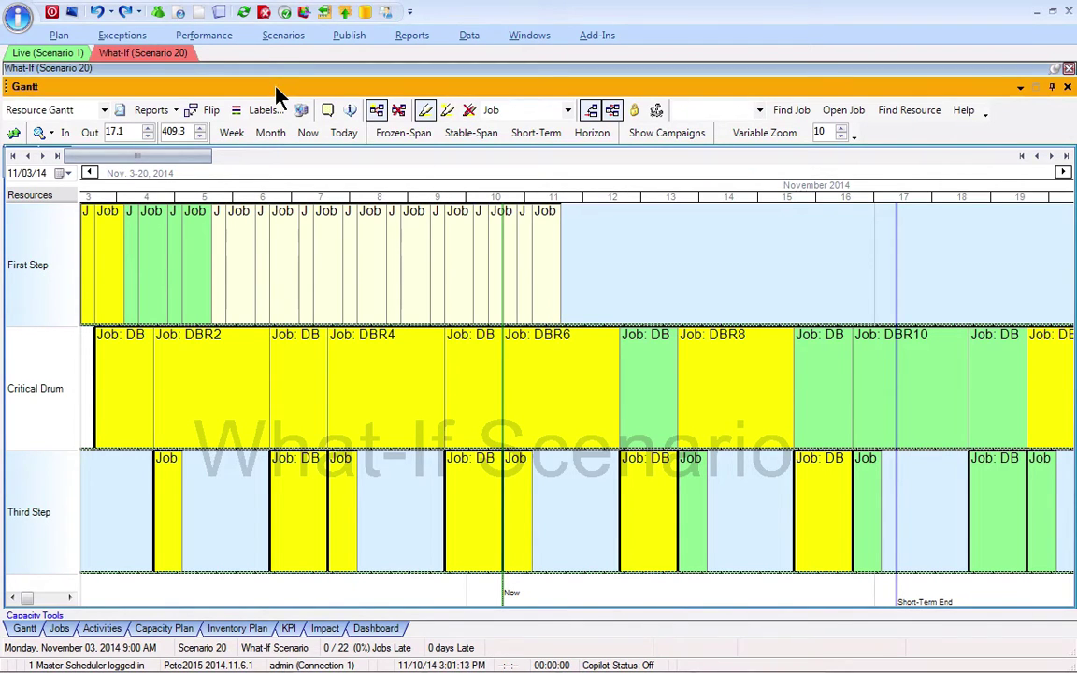
# - Set the Release Rule to Drum-Buffer-Rope with 2.00 JIT slack days, then optimize Scenario 20
pyautogui.click(61, 34)
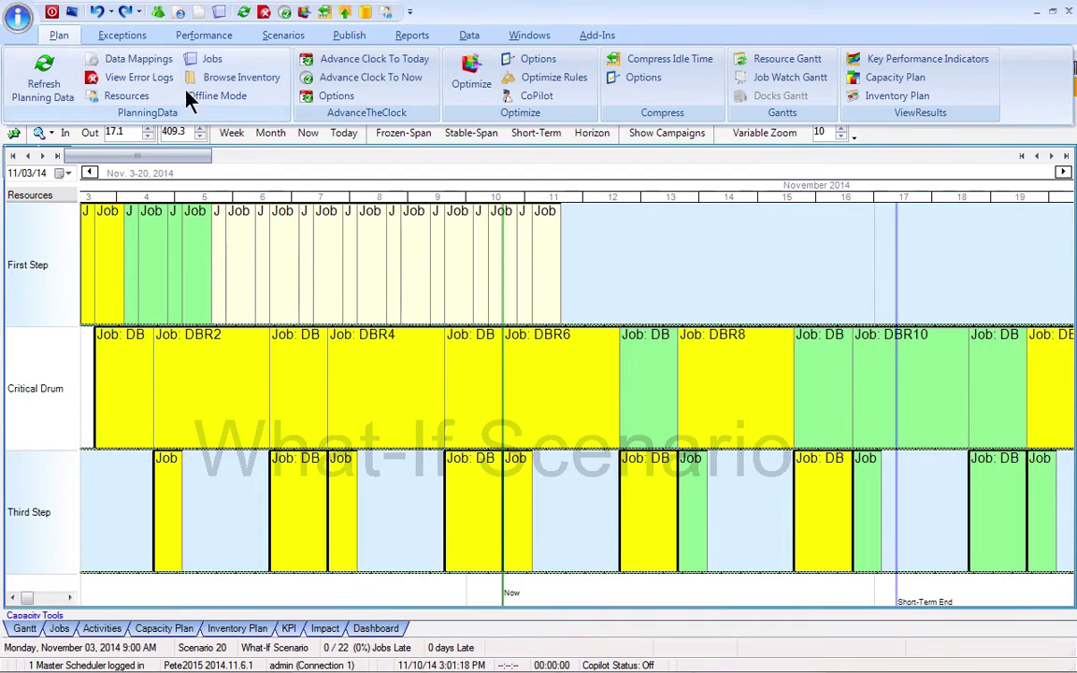
pyautogui.click(520, 64)
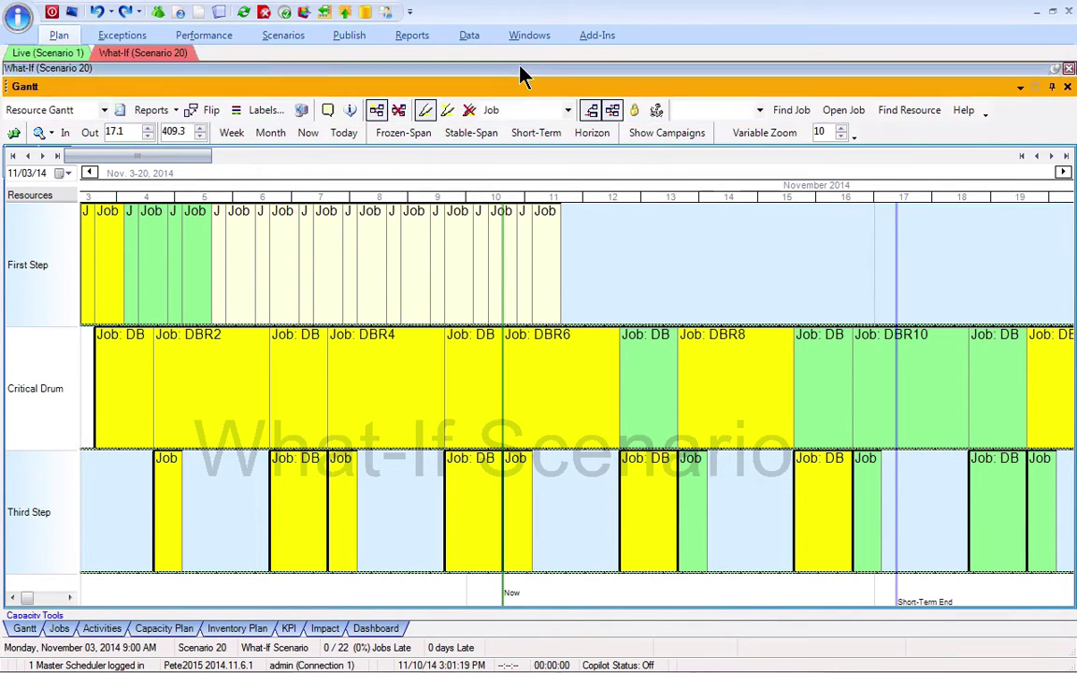
pyautogui.click(385, 239)
pyautogui.click(474, 294)
pyautogui.click(472, 320)
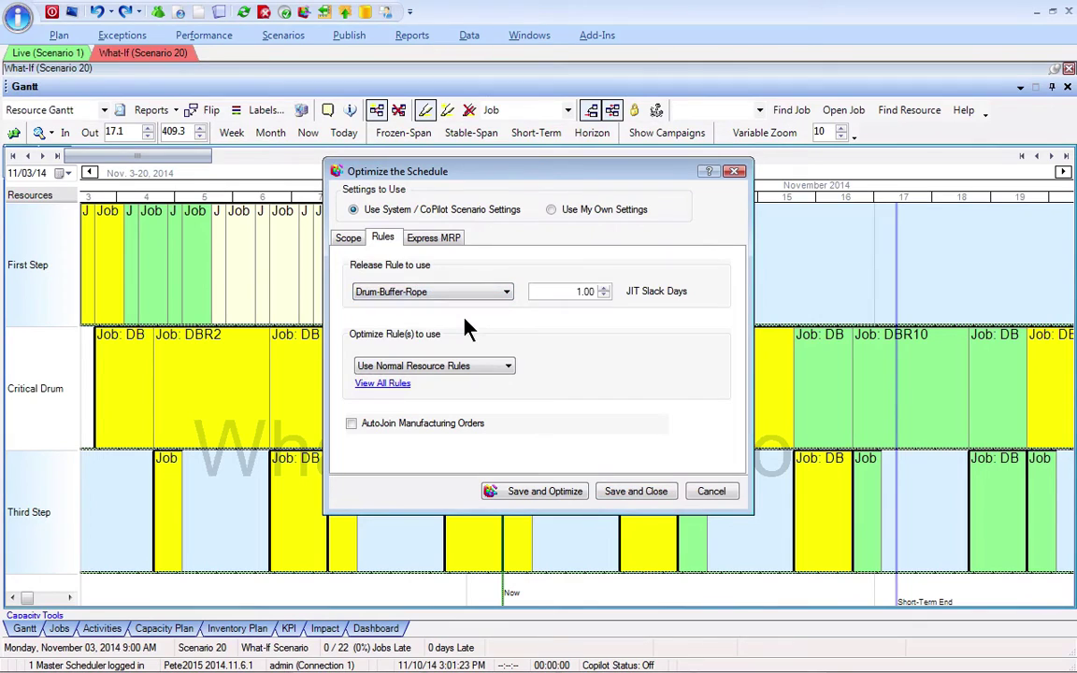
pyautogui.click(604, 288)
pyautogui.click(635, 494)
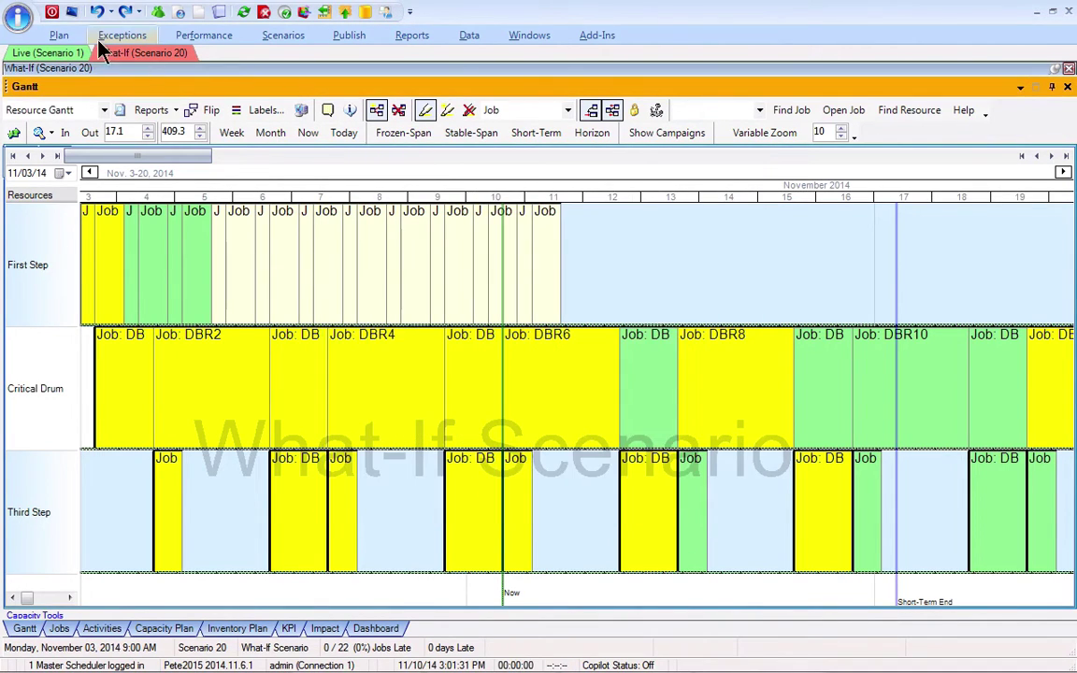
pyautogui.click(65, 40)
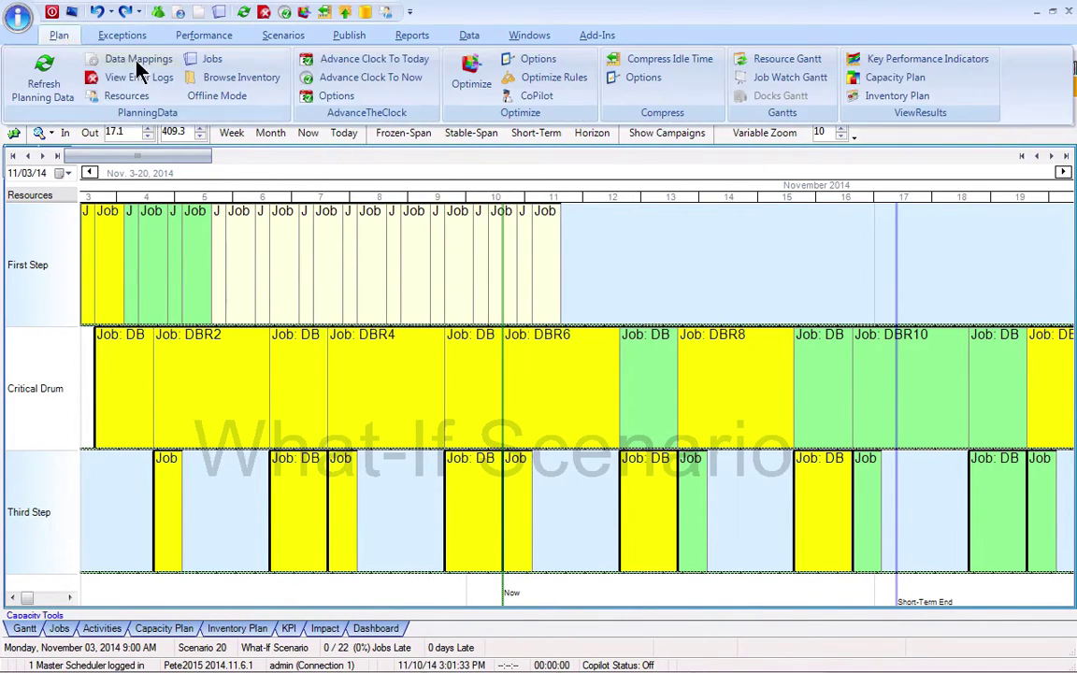
pyautogui.click(477, 82)
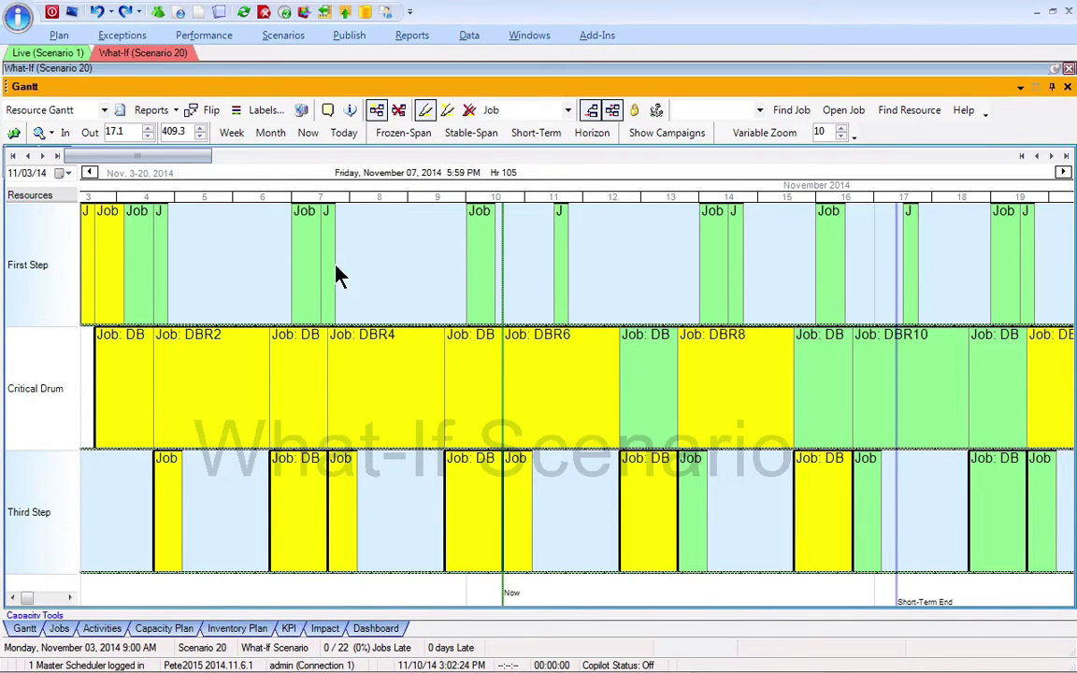
# - Trial-move a small First Step job to November 8, then undo the move
pyautogui.moveTo(327, 253)
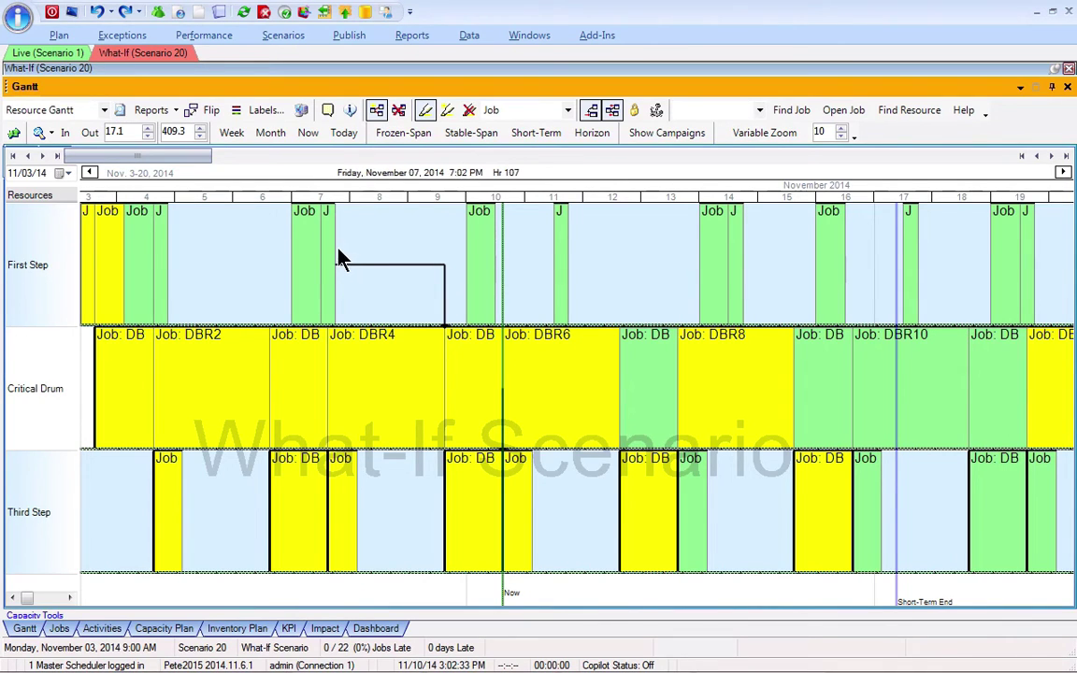
pyautogui.moveTo(332, 252); pyautogui.dragTo(377, 245)
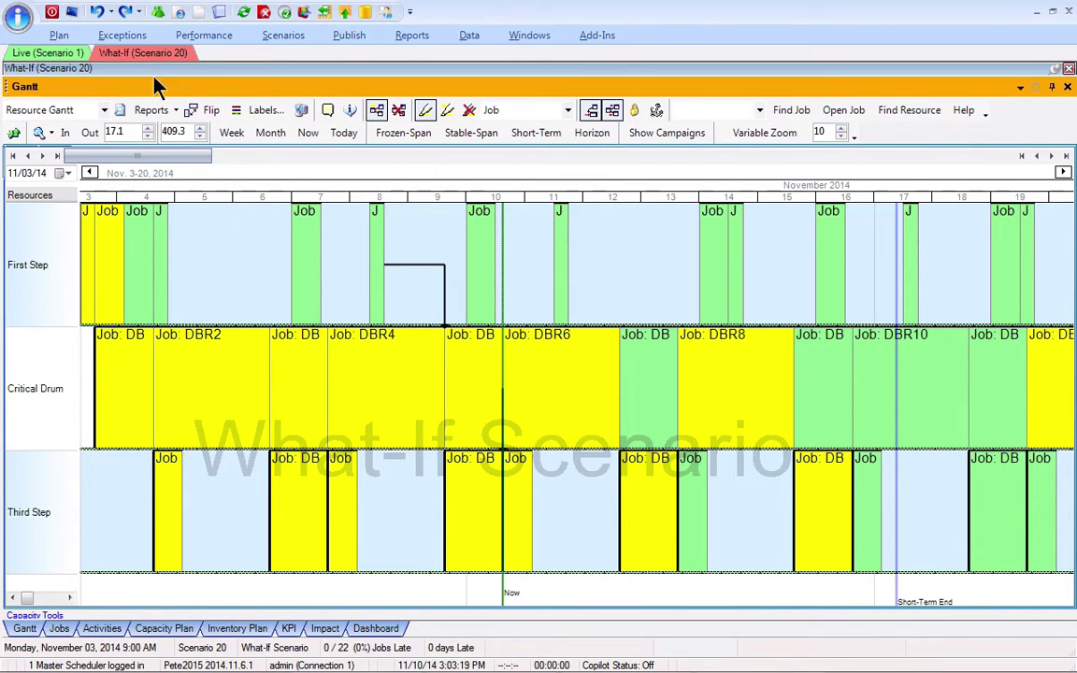
pyautogui.click(99, 12)
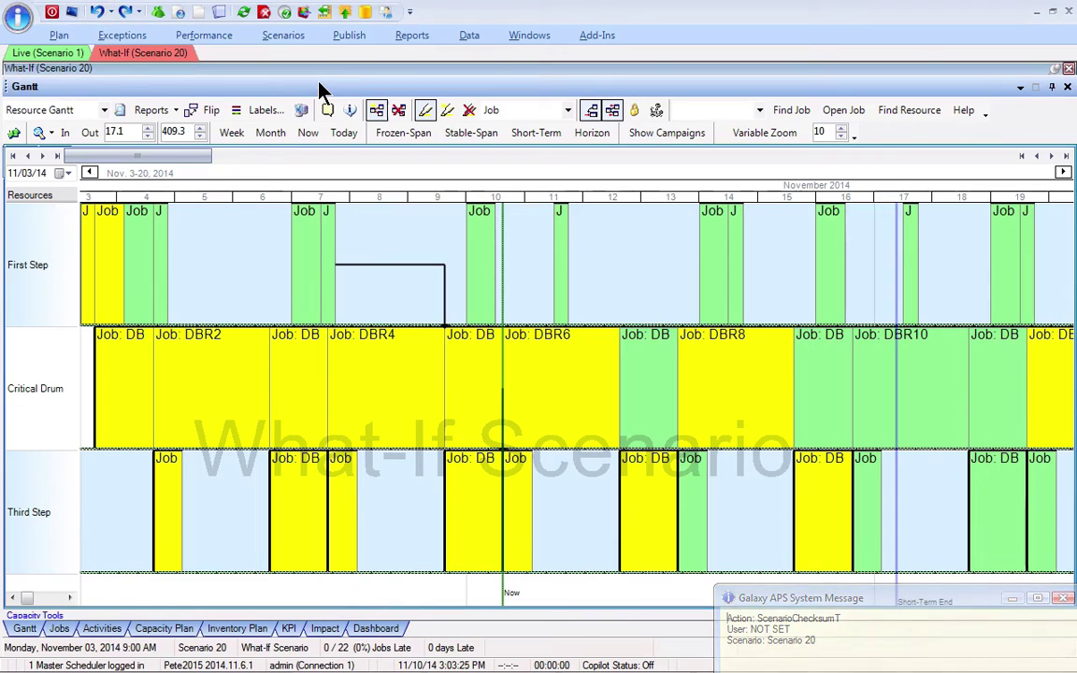
pyautogui.click(292, 41)
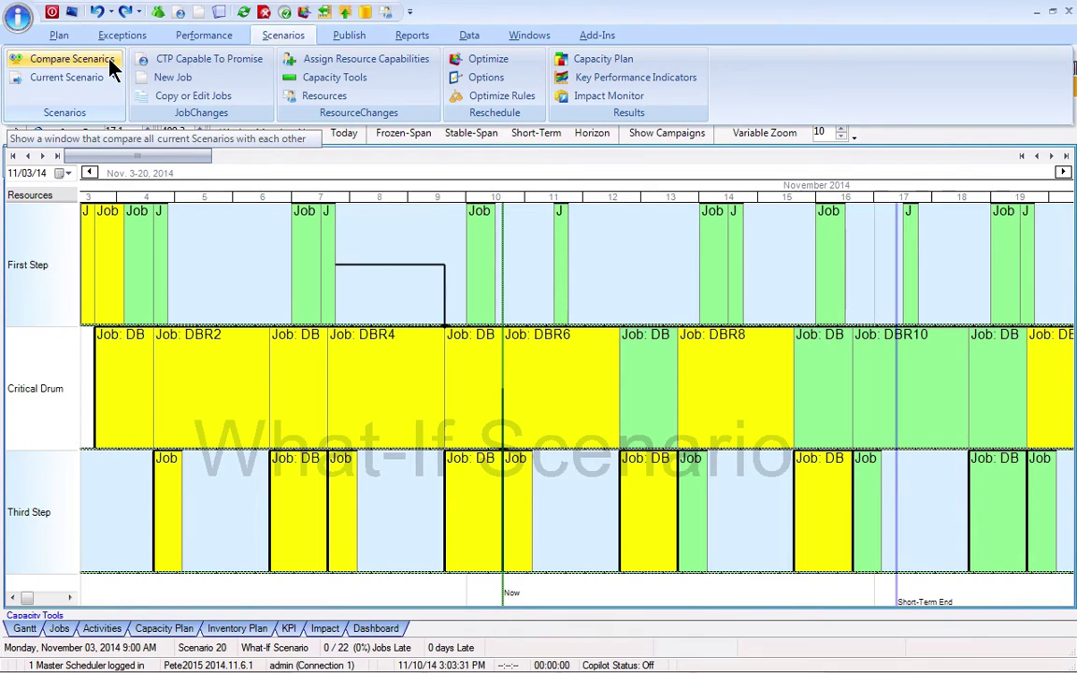
# - Review Scenario 20 against Scenario 1 in a full-screen comparison, then close it
pyautogui.click(72, 59)
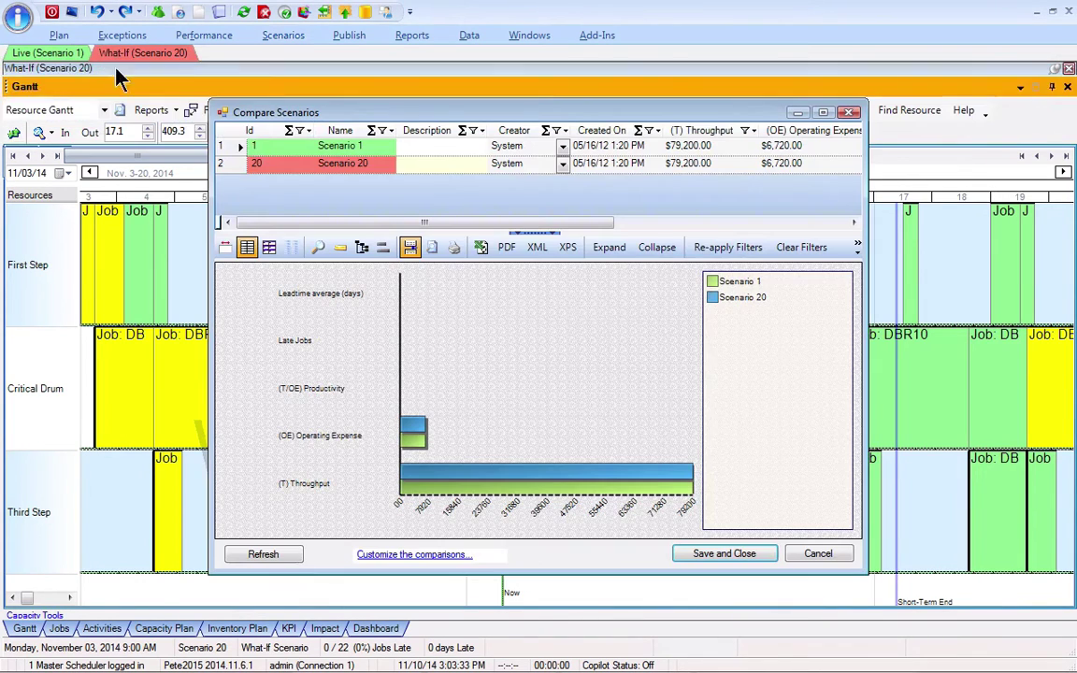
pyautogui.click(823, 113)
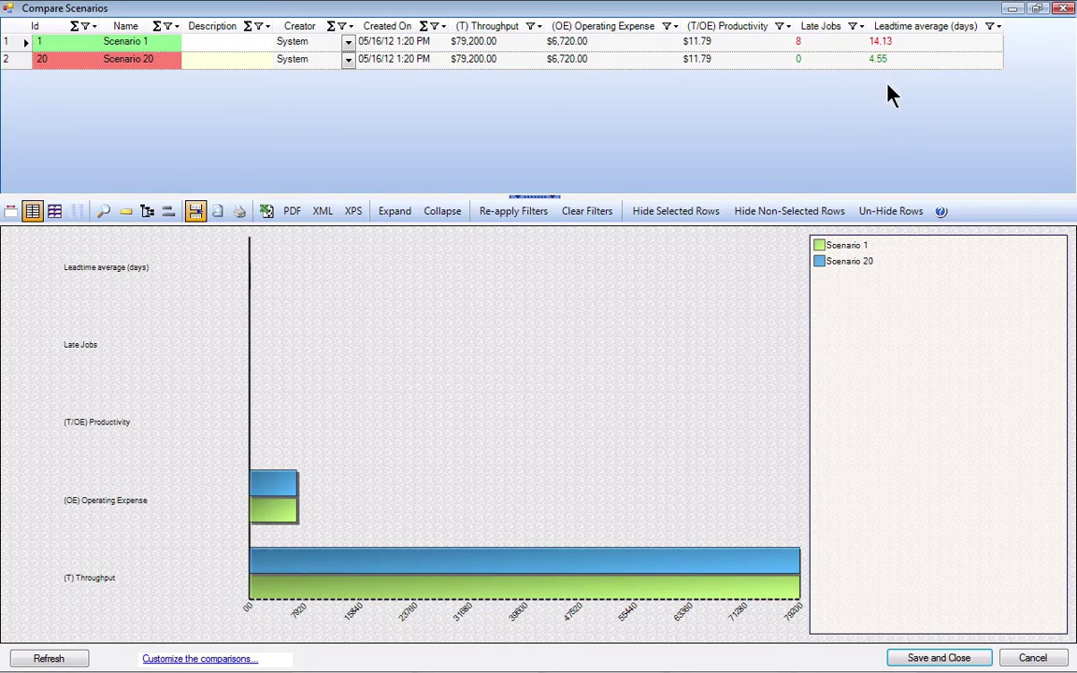
pyautogui.click(1065, 16)
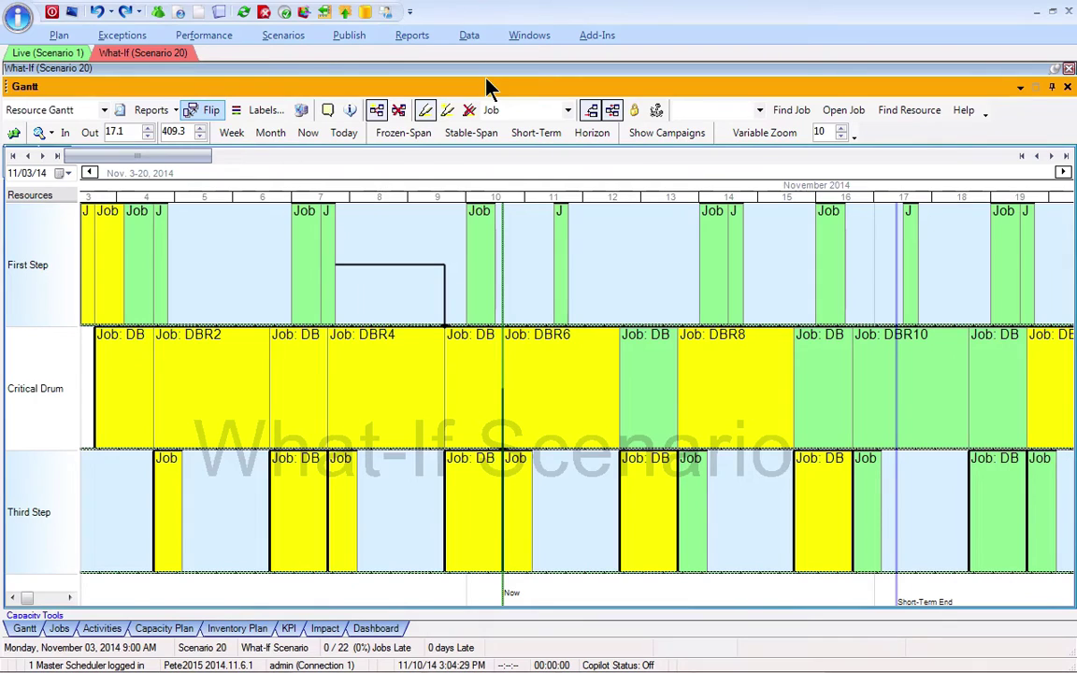
# - Copy Scenario 20 to new What-If Scenario 21, showing one week with Capacity Tools expanded
pyautogui.click(282, 37)
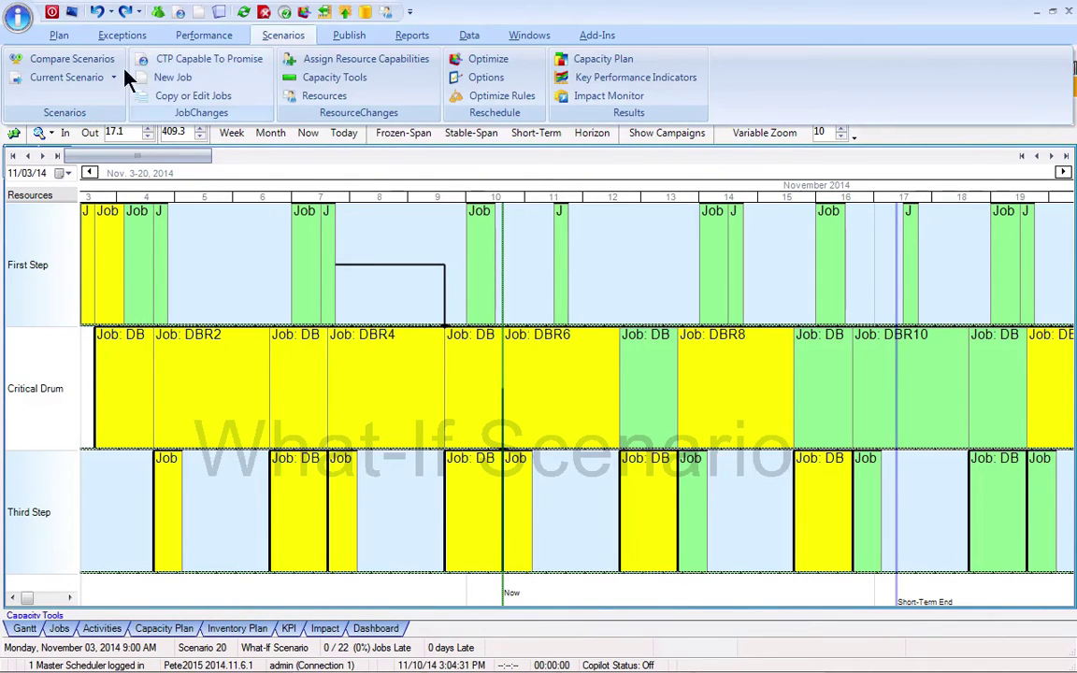
pyautogui.click(91, 73)
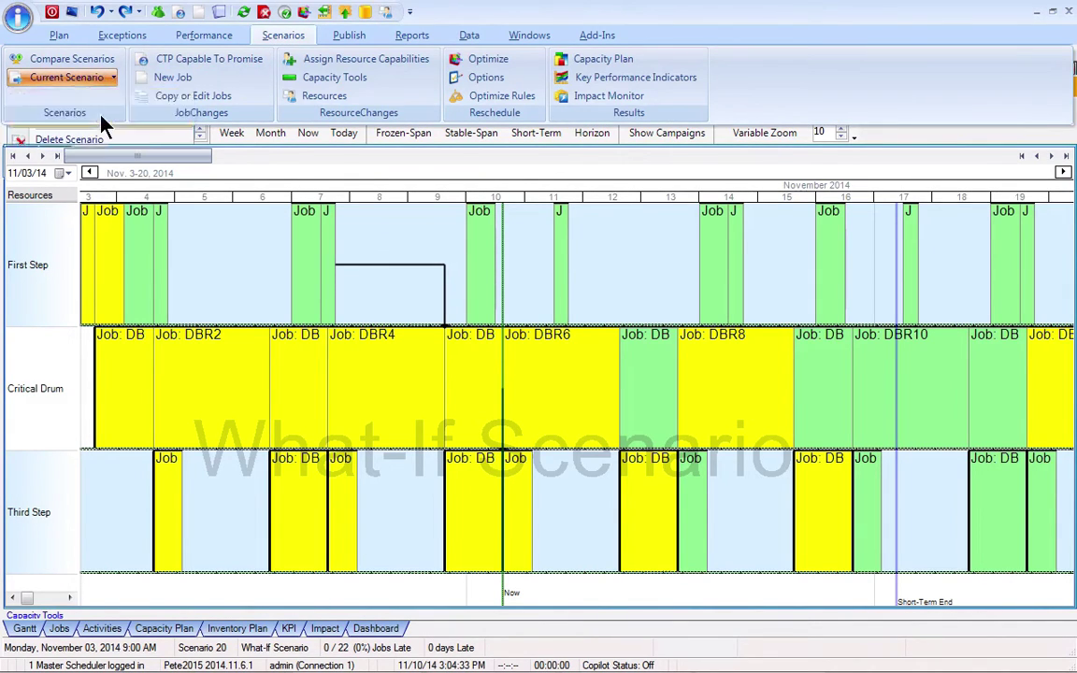
pyautogui.click(103, 121)
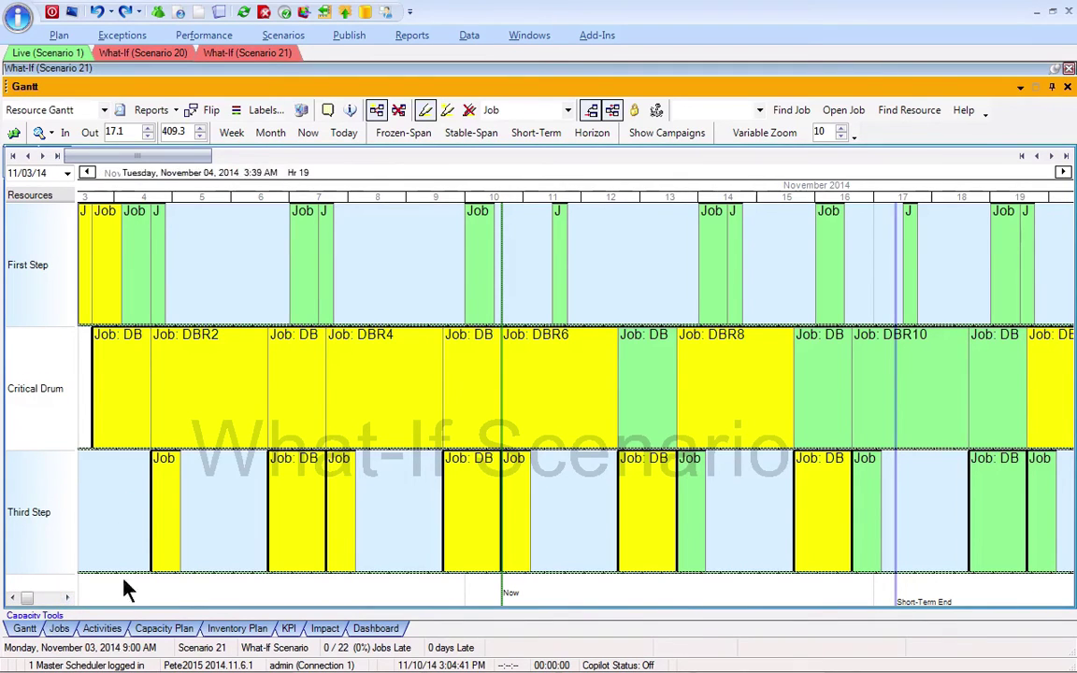
pyautogui.click(231, 132)
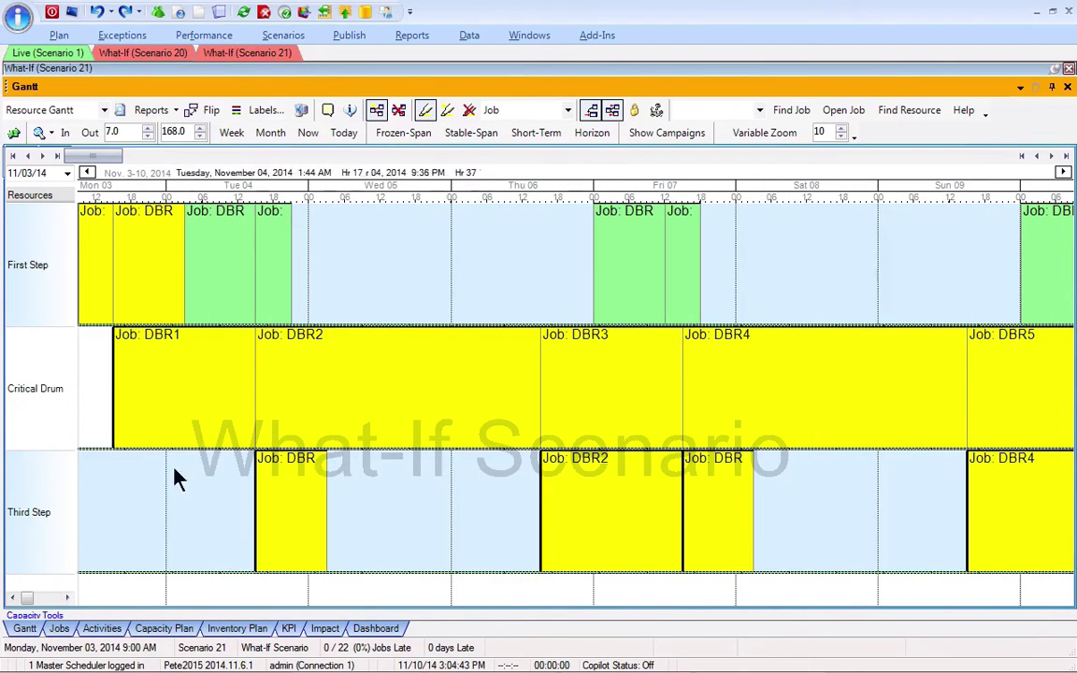
pyautogui.click(34, 615)
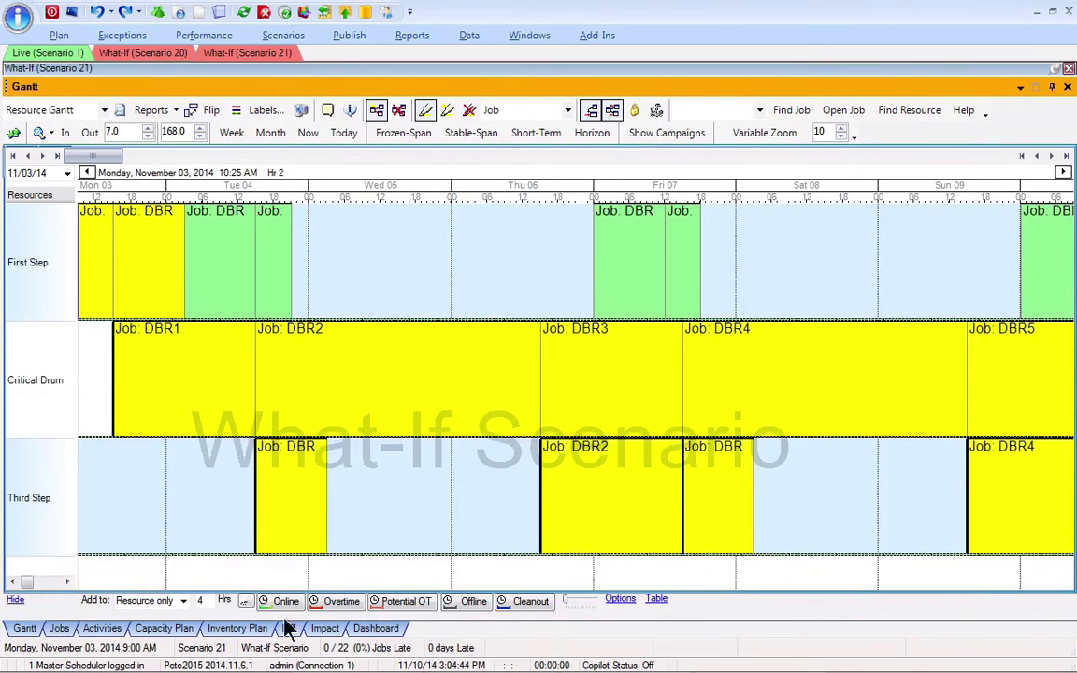
# - Show capacity intervals and unassign First Step and Third Step from the Third shift
pyautogui.click(572, 605)
pyautogui.moveTo(570, 603); pyautogui.dragTo(577, 606)
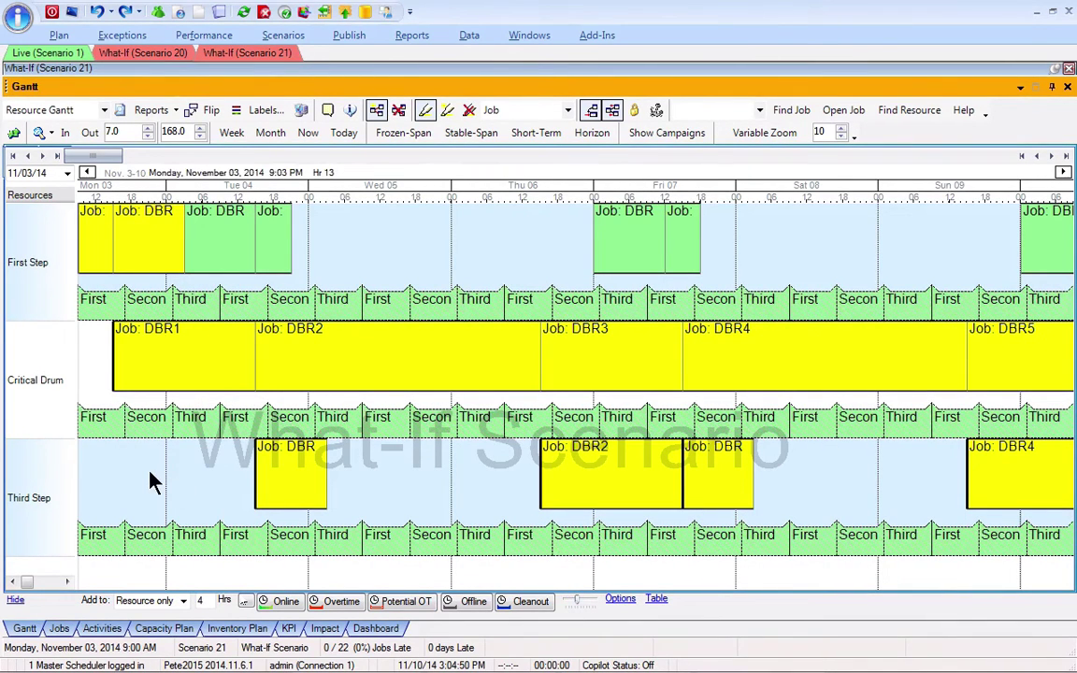
pyautogui.rightClick(202, 304)
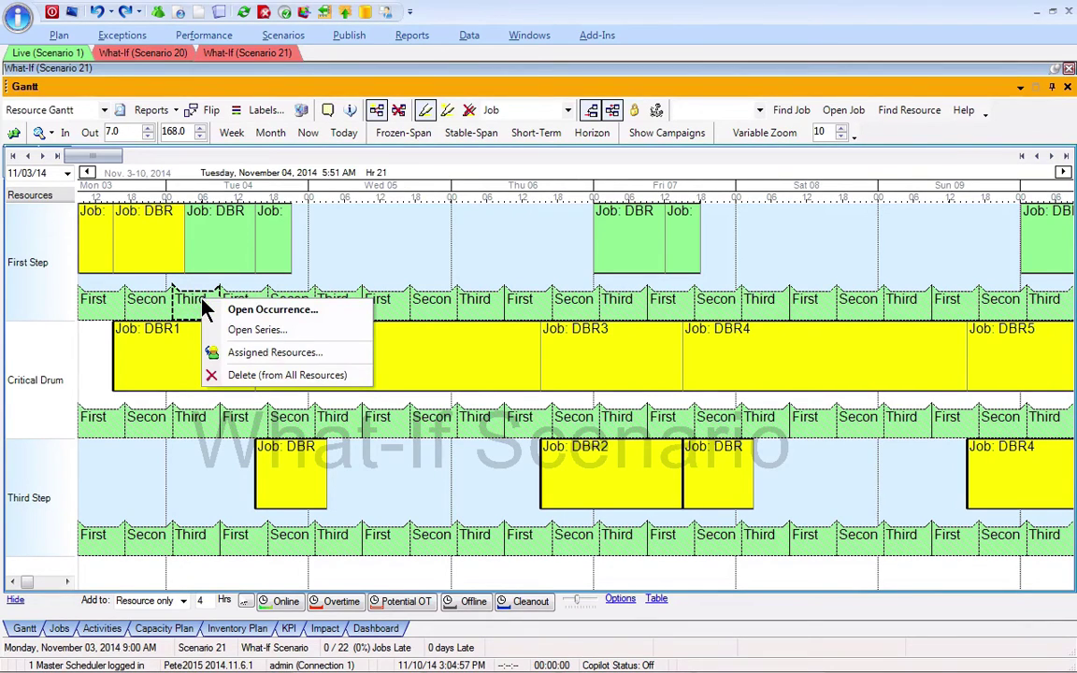
pyautogui.click(274, 354)
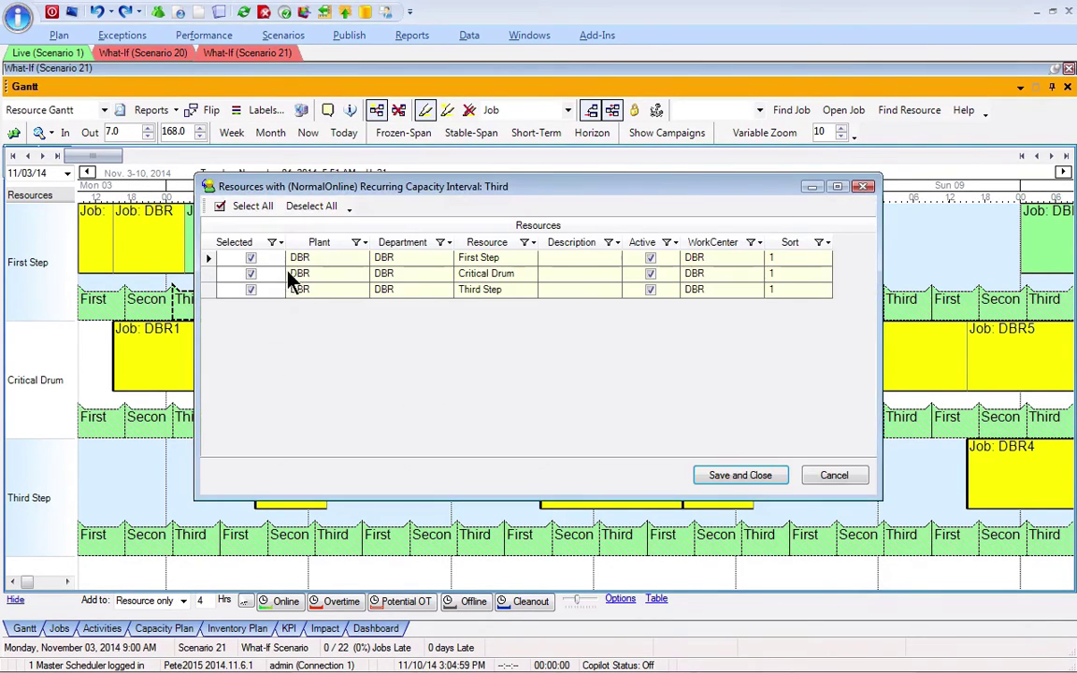
pyautogui.click(250, 258)
pyautogui.click(250, 290)
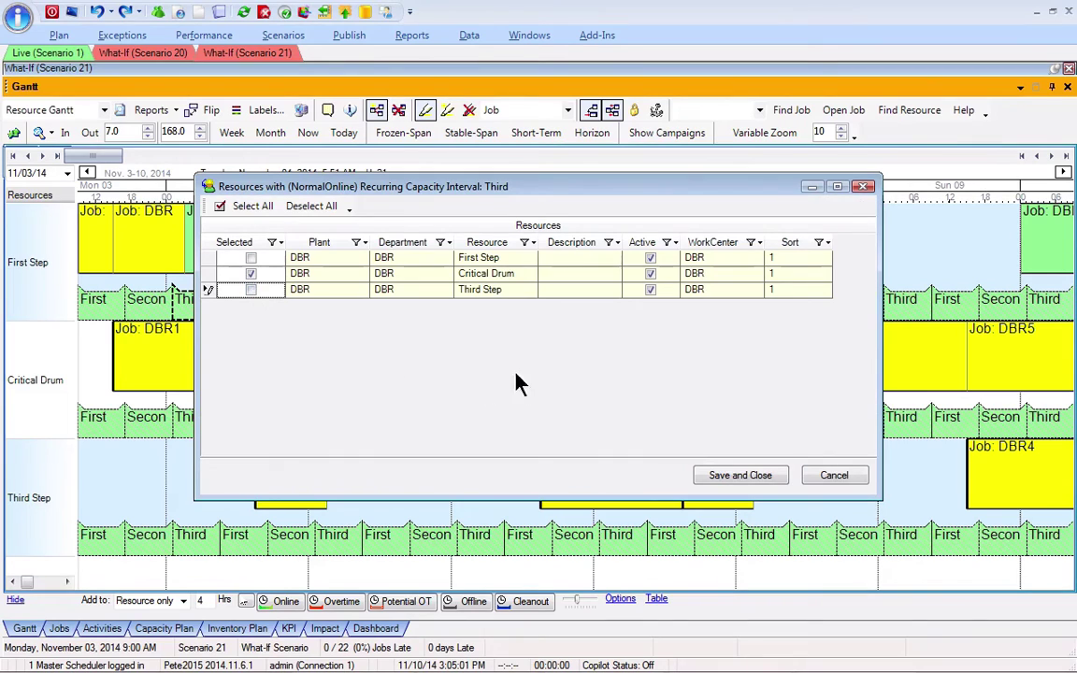
pyautogui.click(713, 479)
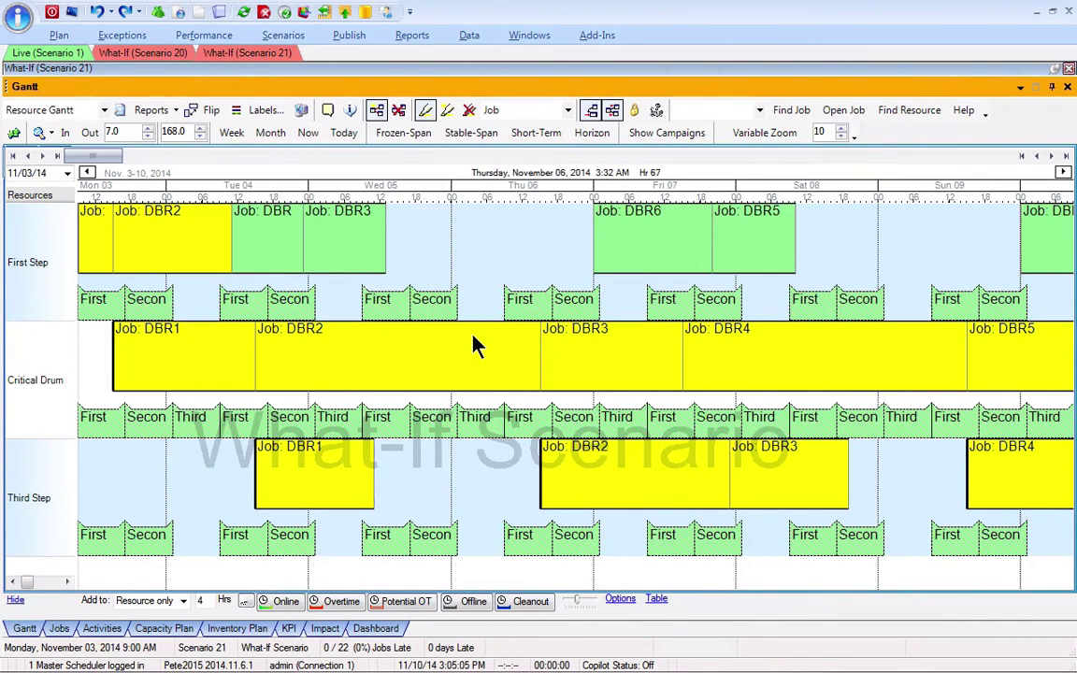
# - Re-optimize Scenario 21 with reduced shifts and hide the shift interval rows
pyautogui.click(62, 37)
pyautogui.click(464, 75)
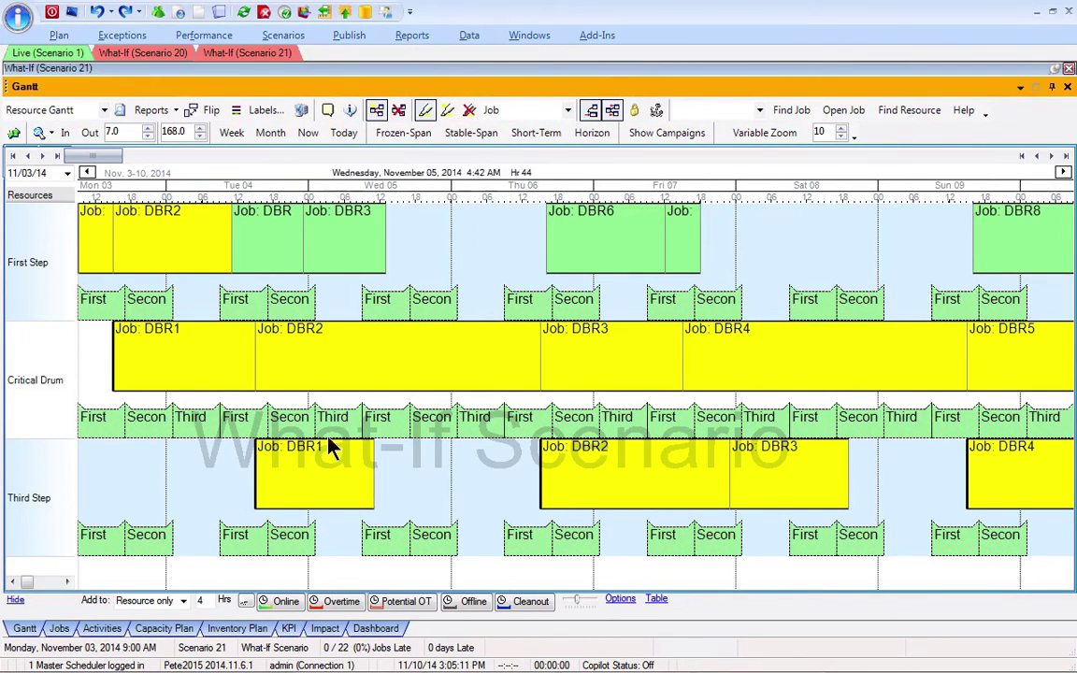
pyautogui.moveTo(575, 606); pyautogui.dragTo(561, 605)
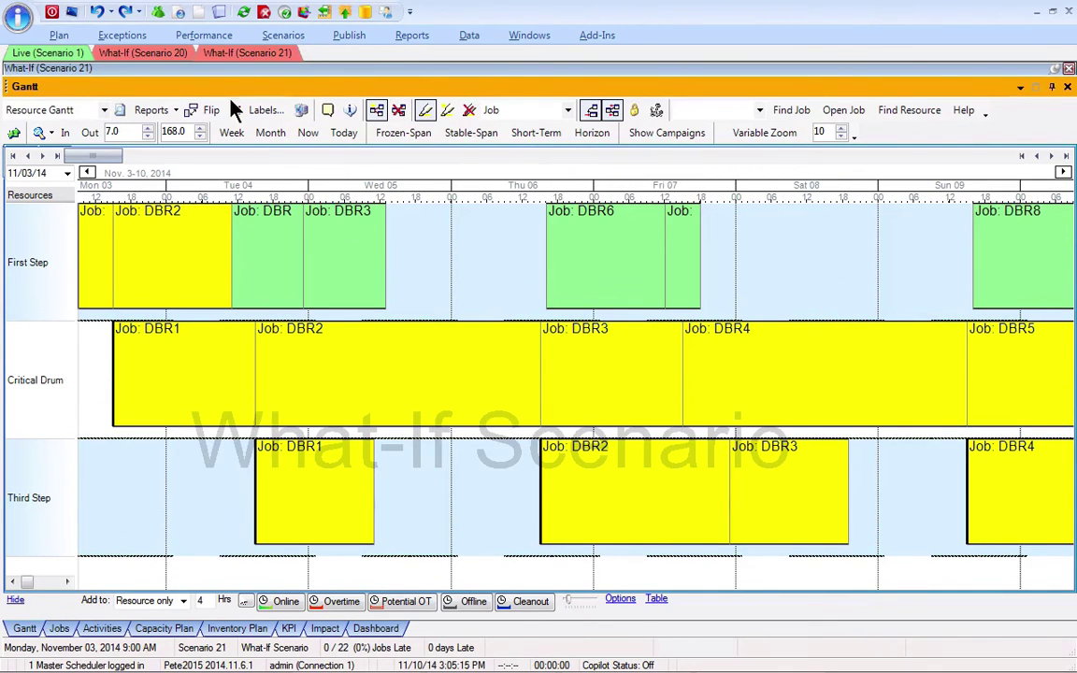
# - Compare Scenario 21 full-screen: $5,232.00 operating expense versus $6,720.00 for Scenarios 1 and 20
pyautogui.click(286, 37)
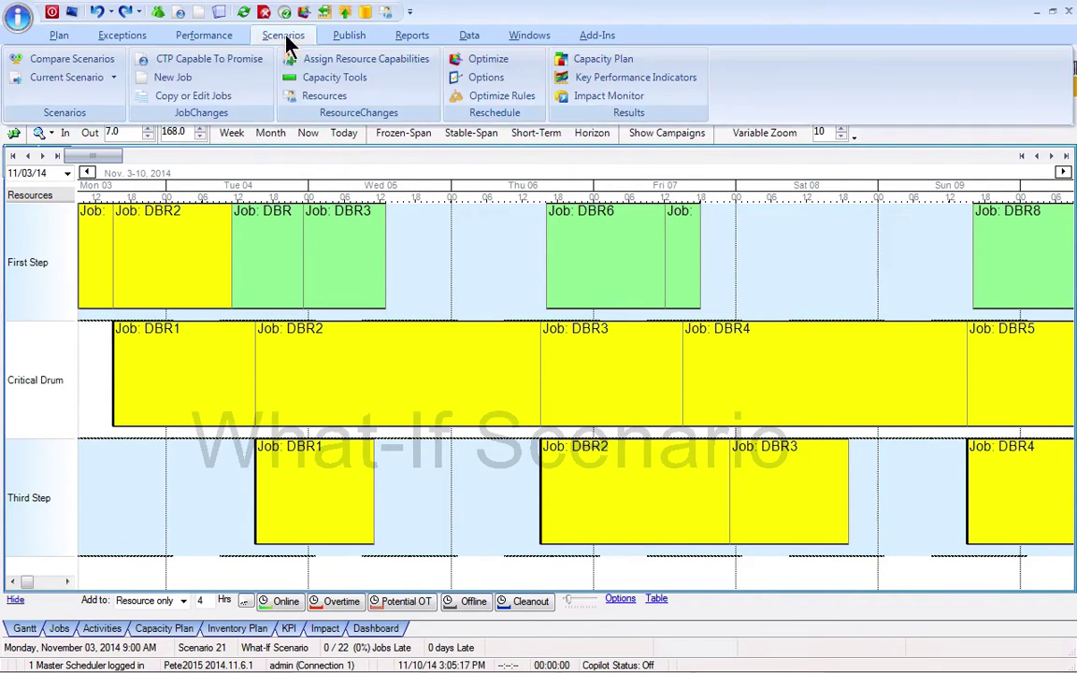
pyautogui.click(82, 59)
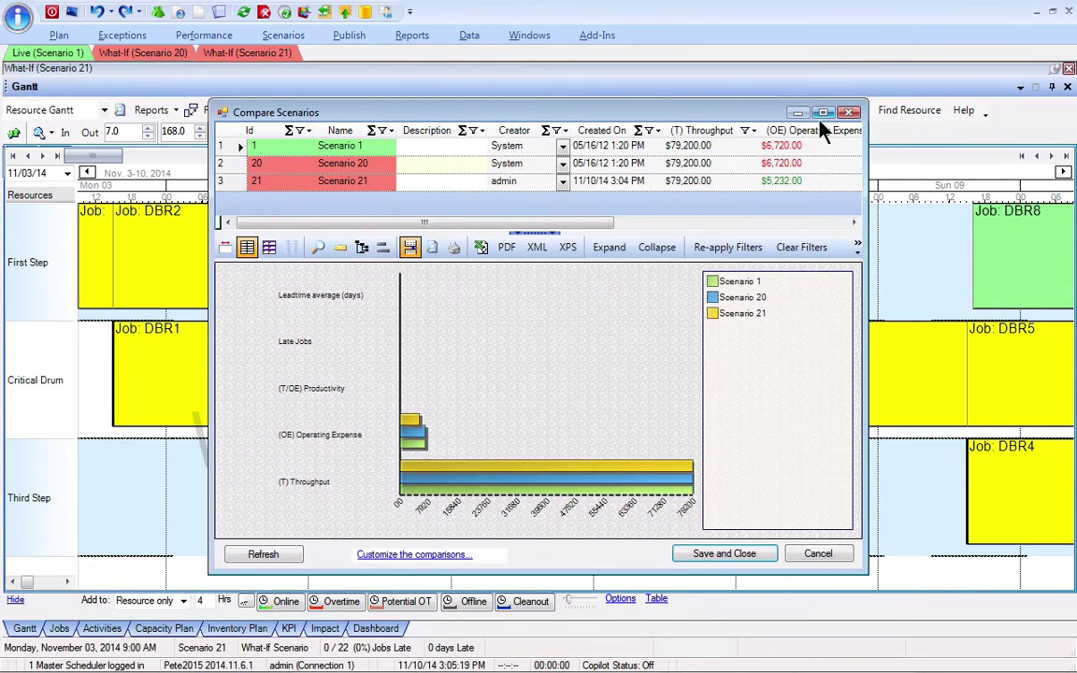
pyautogui.click(823, 113)
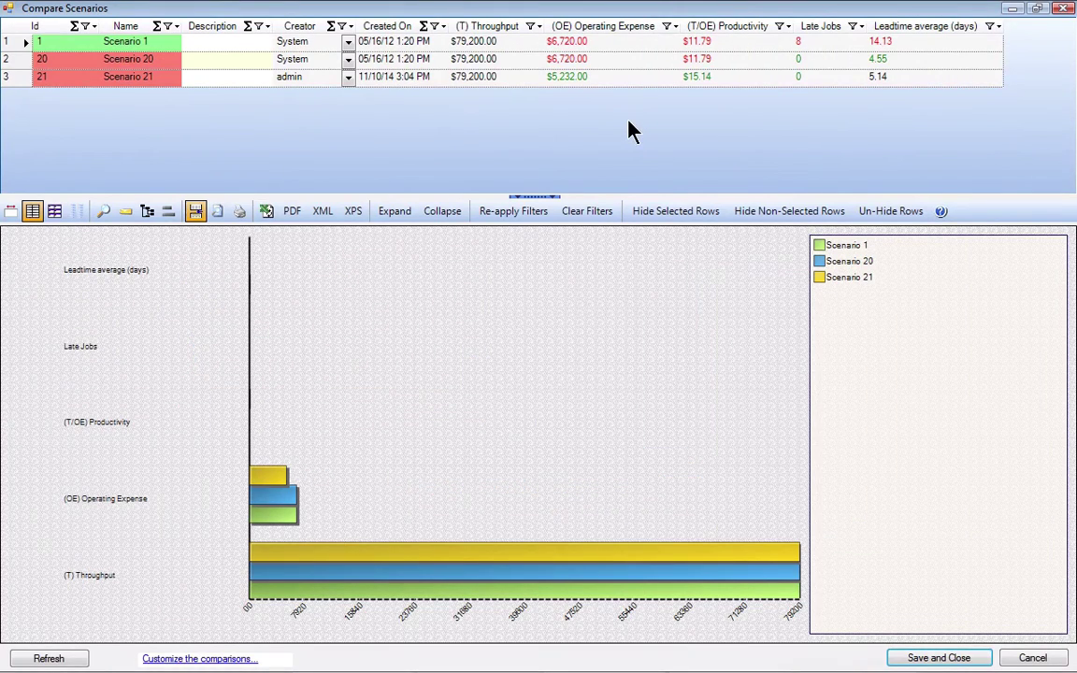